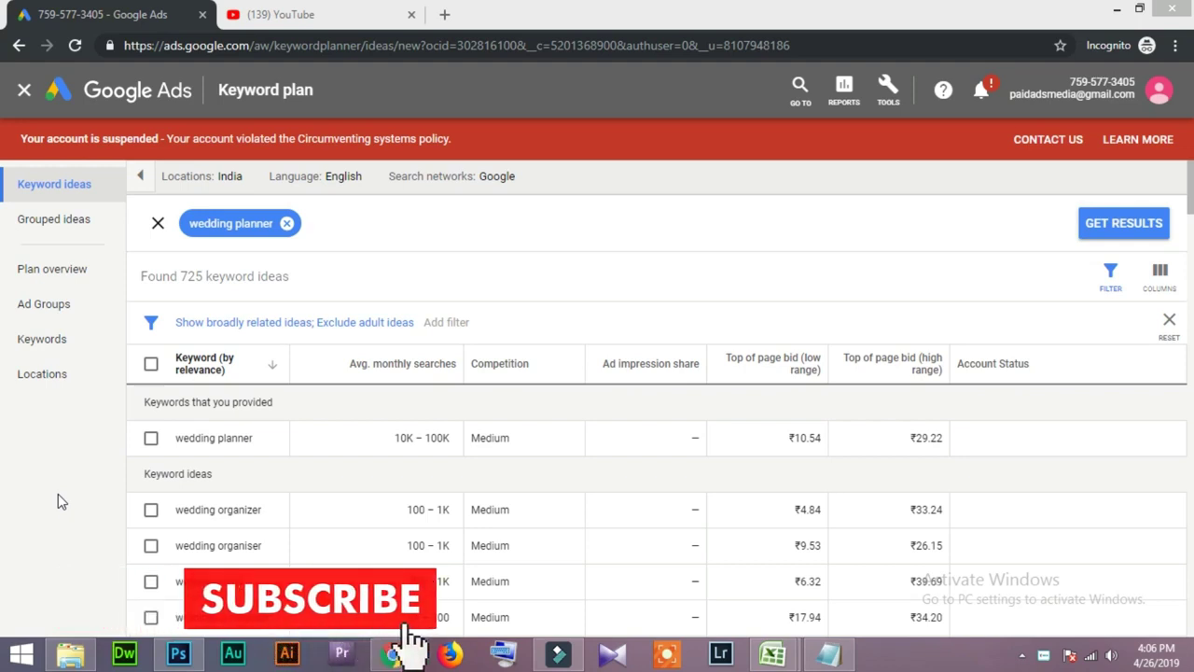
- View the title note in Notepad, return to Keyword Planner and look through the wedding planner keyword ideas and their columns
click(828, 653)
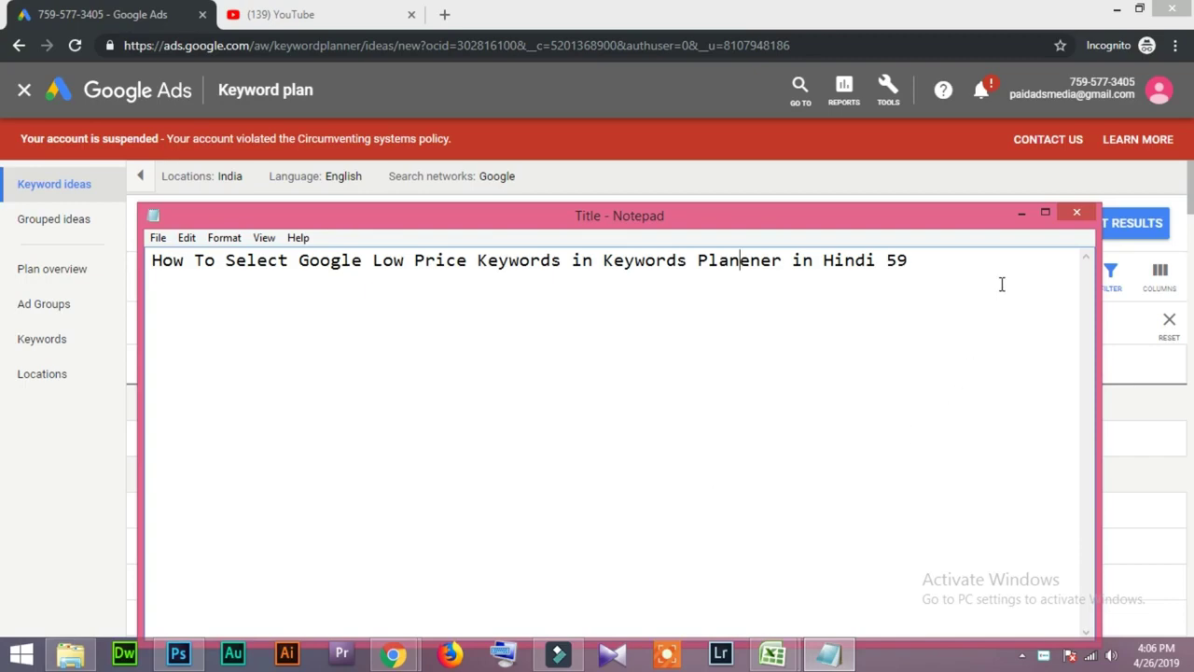
click(1021, 212)
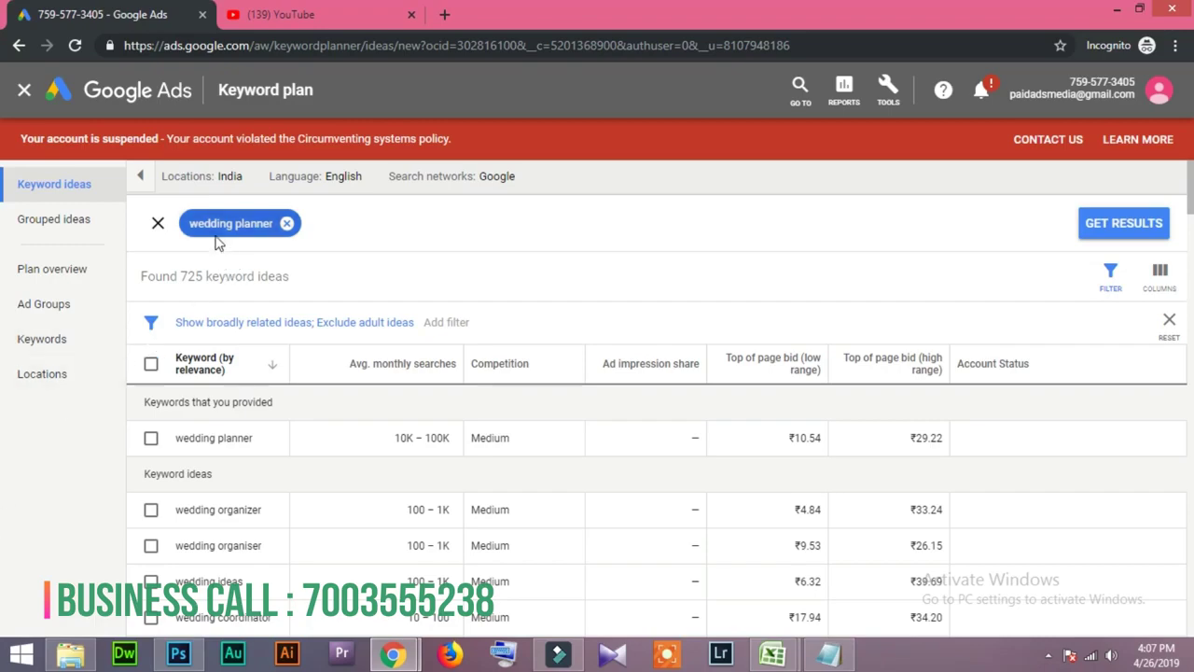
scroll(302, 530, down, 2)
scroll(301, 530, down, 5)
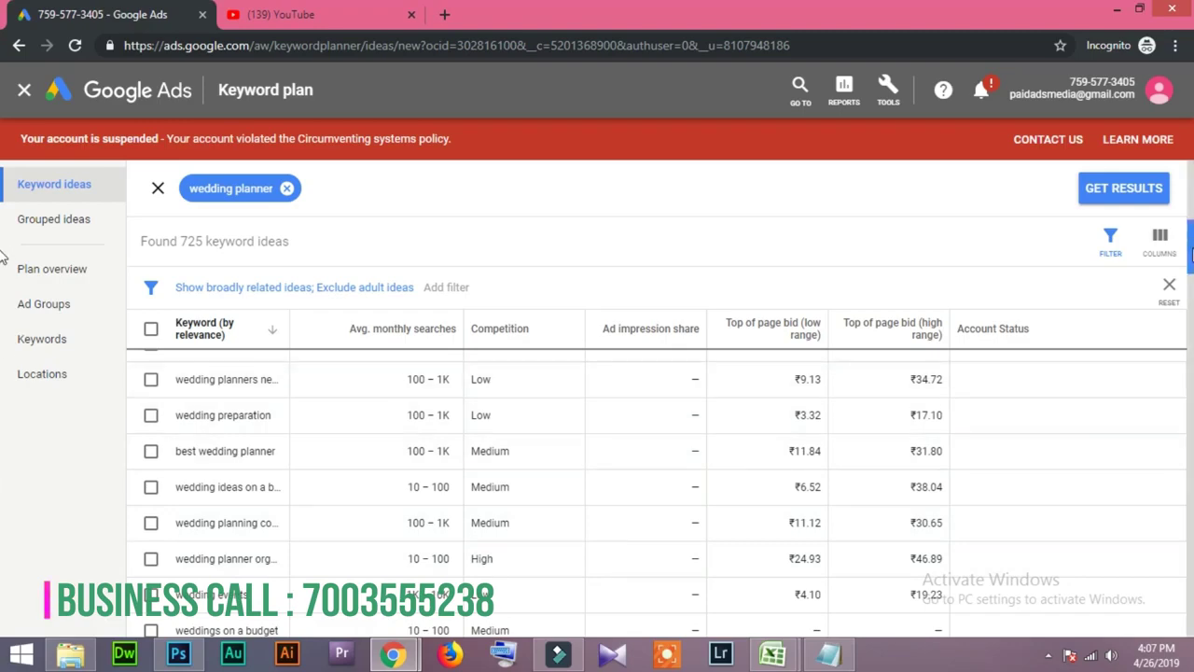
scroll(653, 420, up, 10)
mouse_move(619, 371)
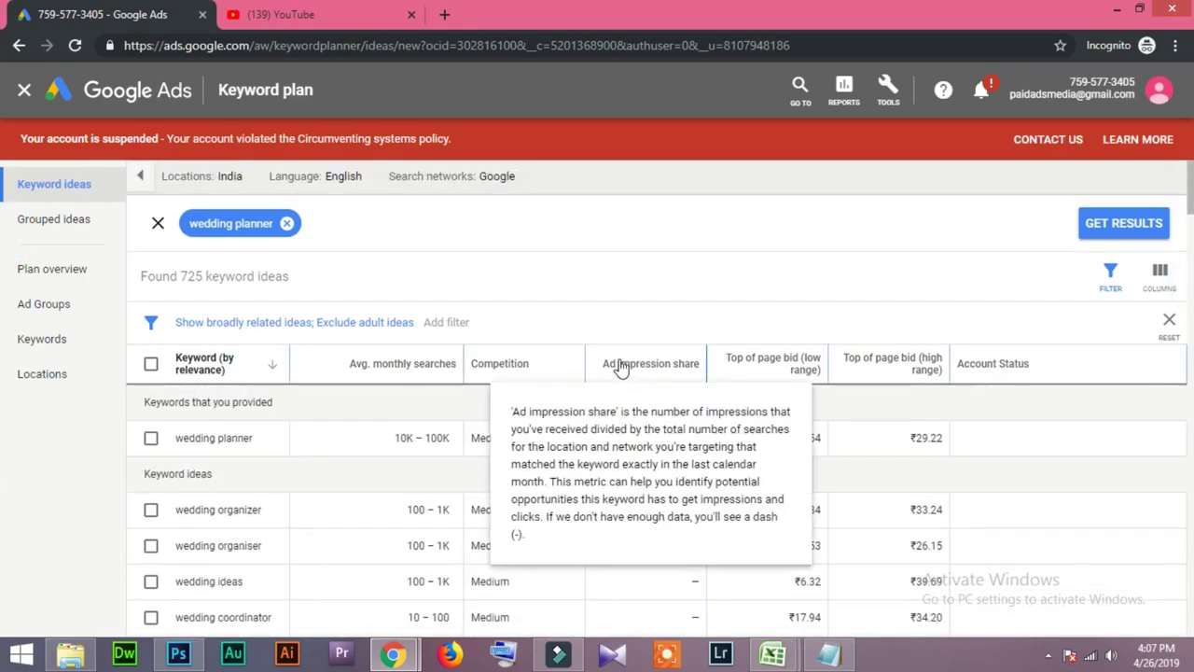
- Switch to the Keyword Stats workbook in Excel, examine the low-range top of page bids per keyword, and return to Keyword Planner
mouse_move(772, 653)
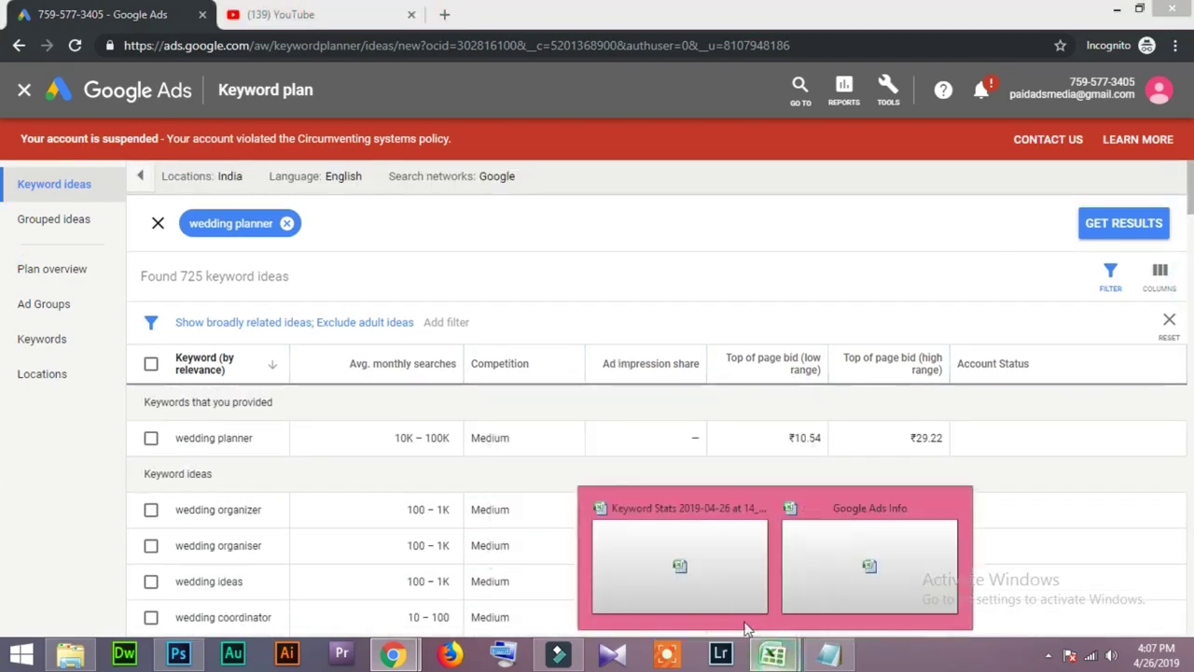
click(701, 590)
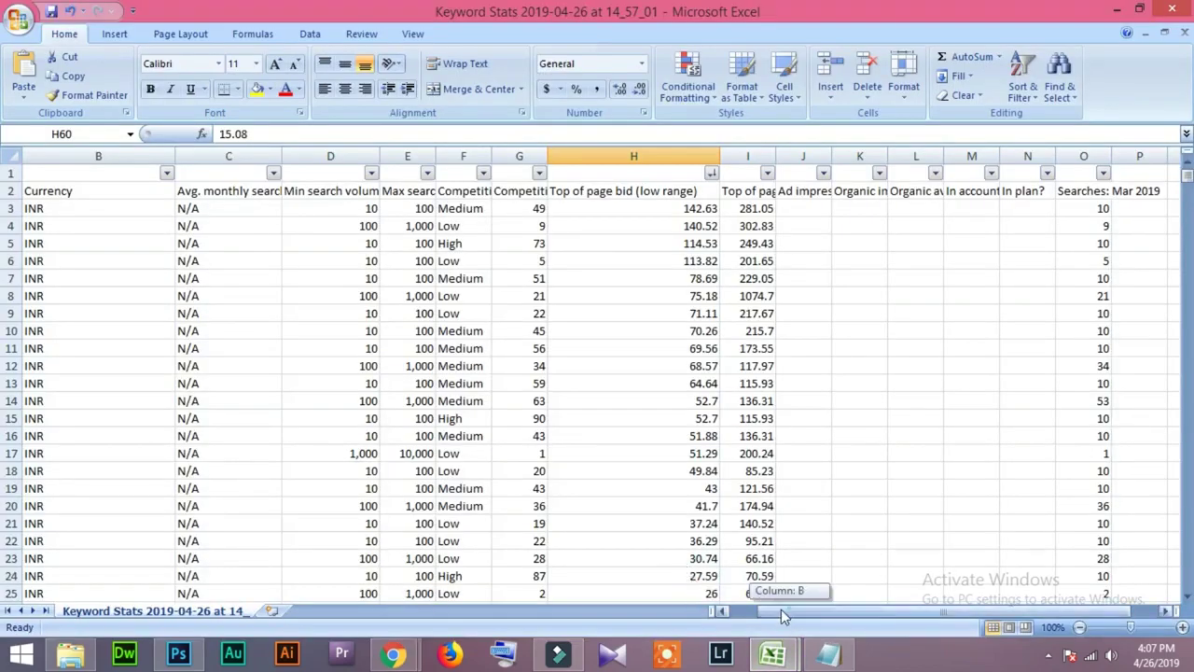
drag(788, 615, 732, 611)
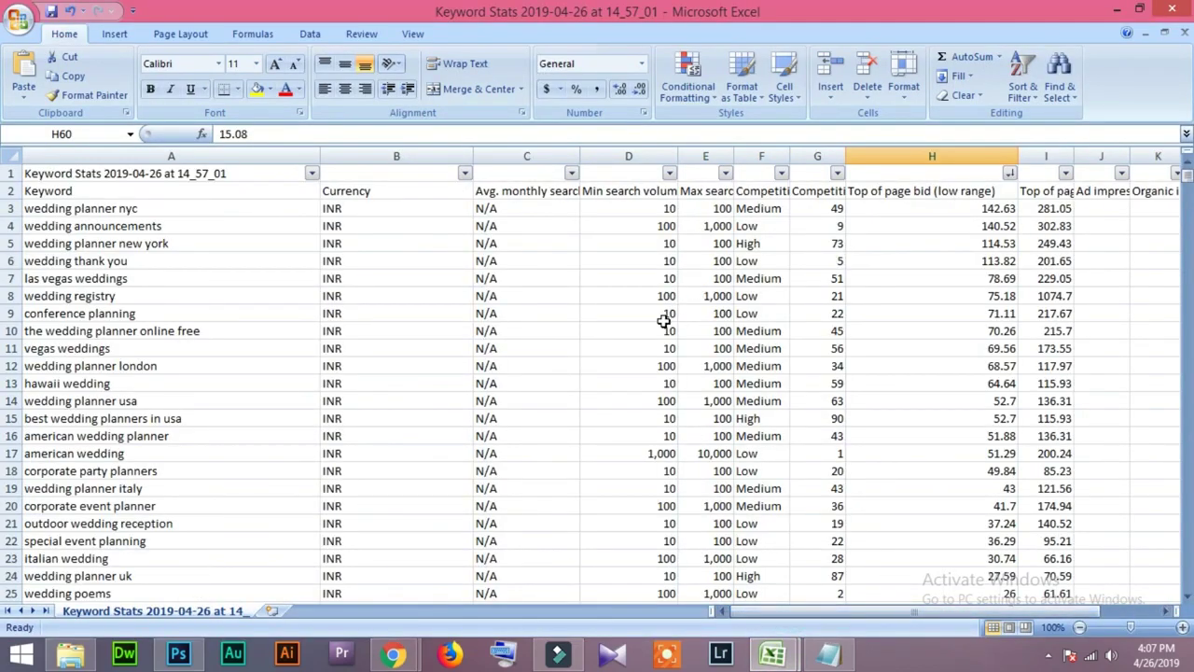
click(937, 207)
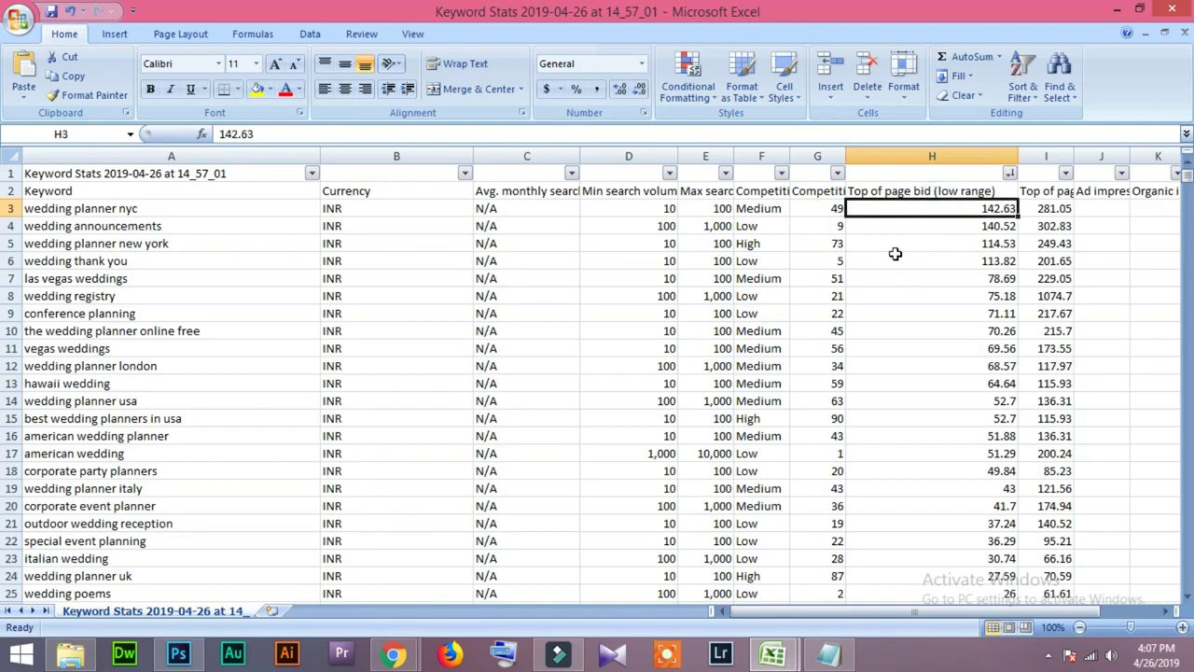
click(905, 329)
click(915, 366)
click(914, 437)
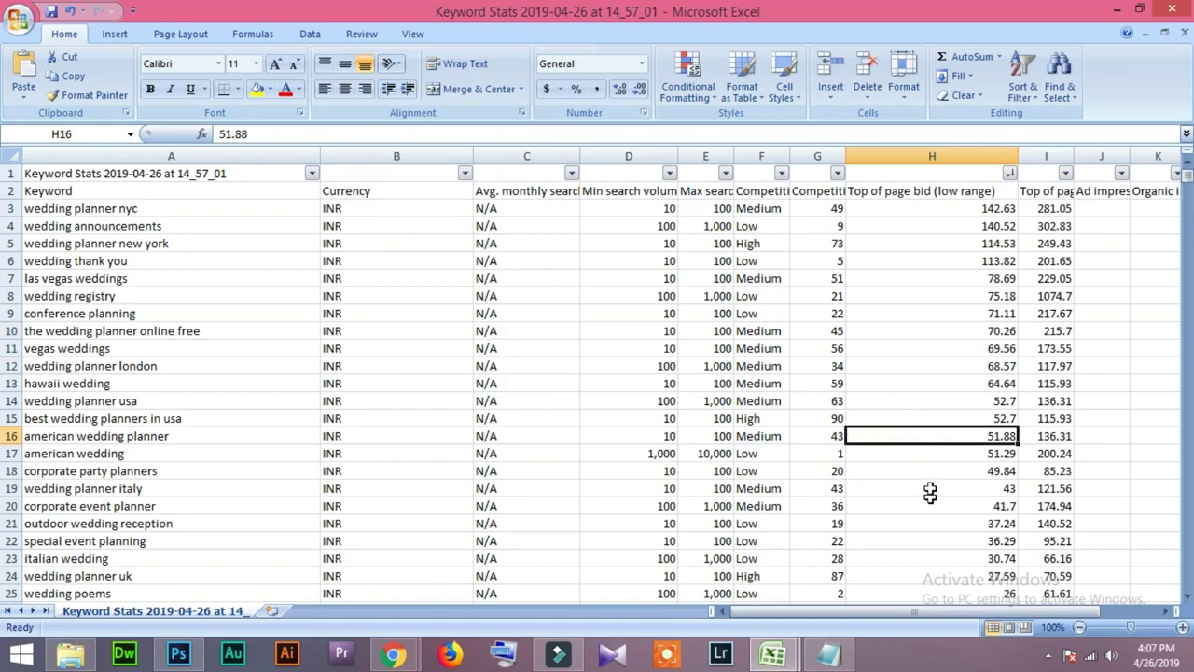
click(1117, 9)
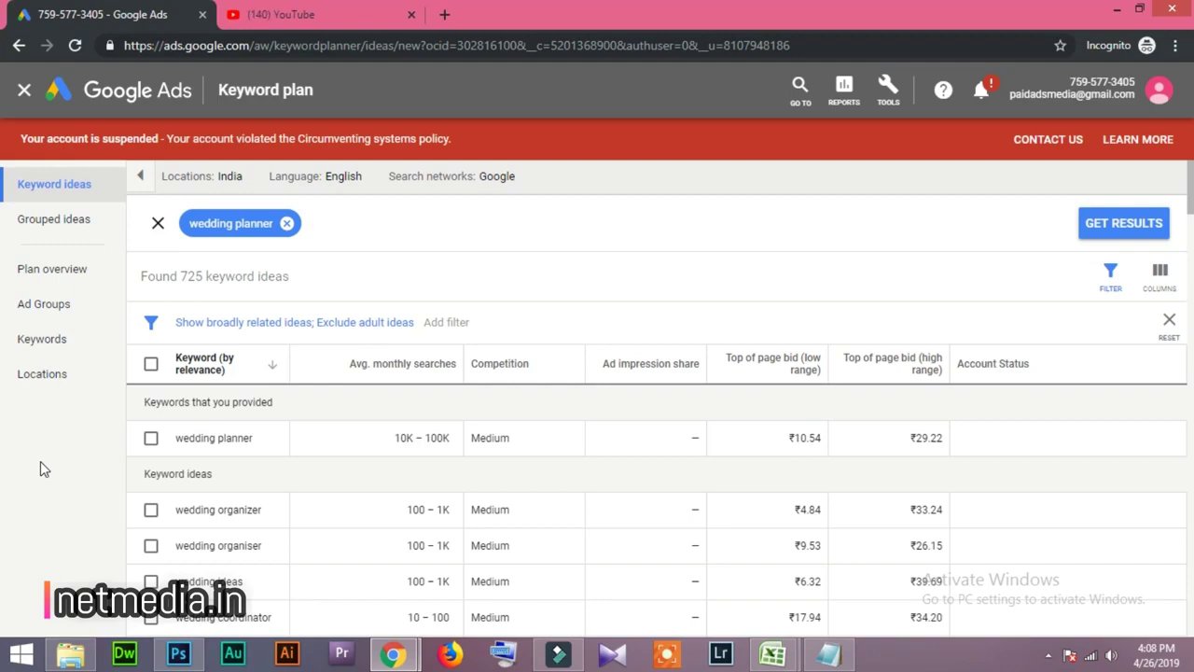
- Filter the keyword ideas to a top of page bid (low range) <= ₹5 and look through the matches
click(457, 322)
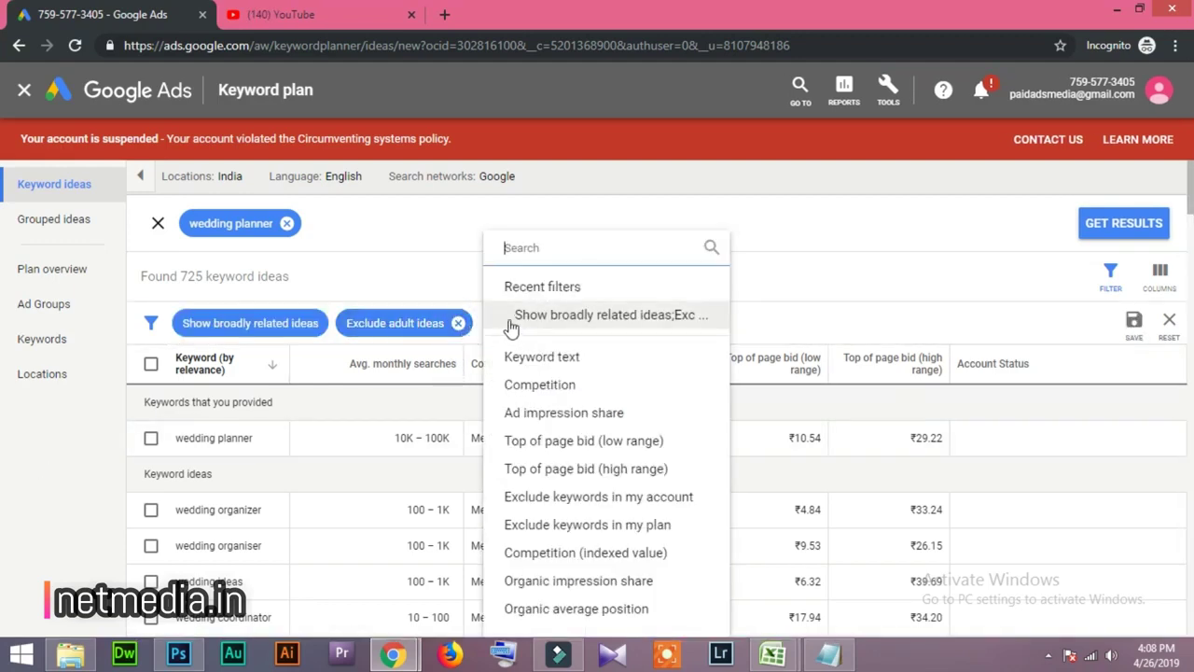
click(569, 446)
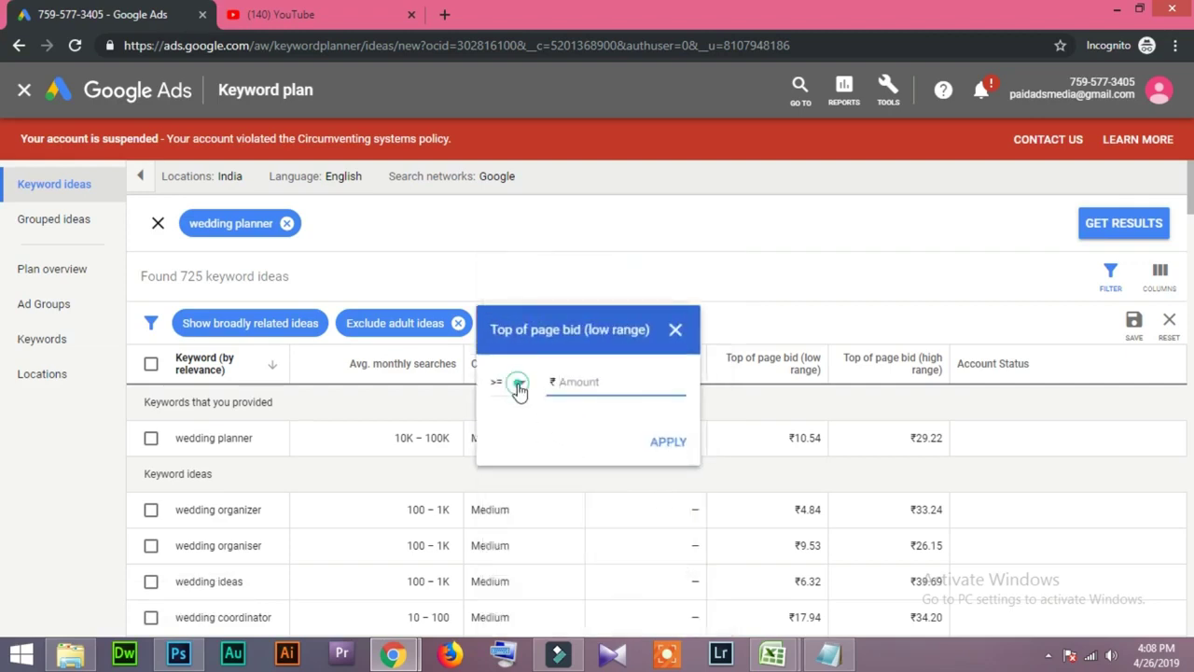
click(519, 384)
click(513, 432)
click(596, 383)
text(5)
click(667, 442)
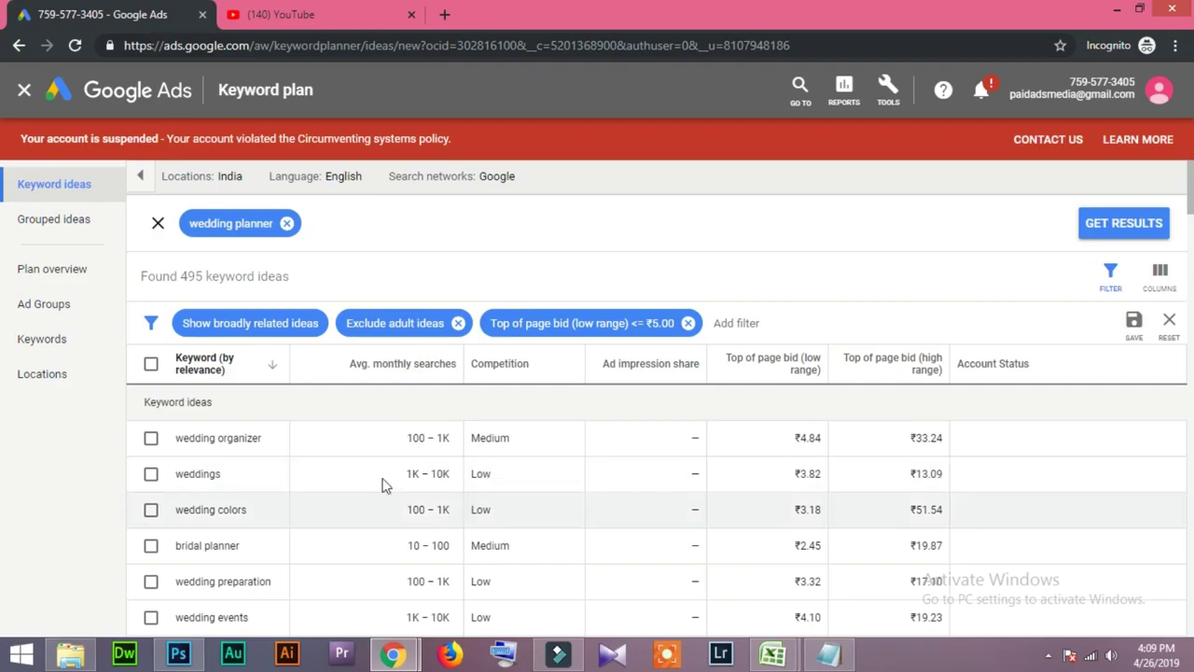
scroll(739, 469, down, 1)
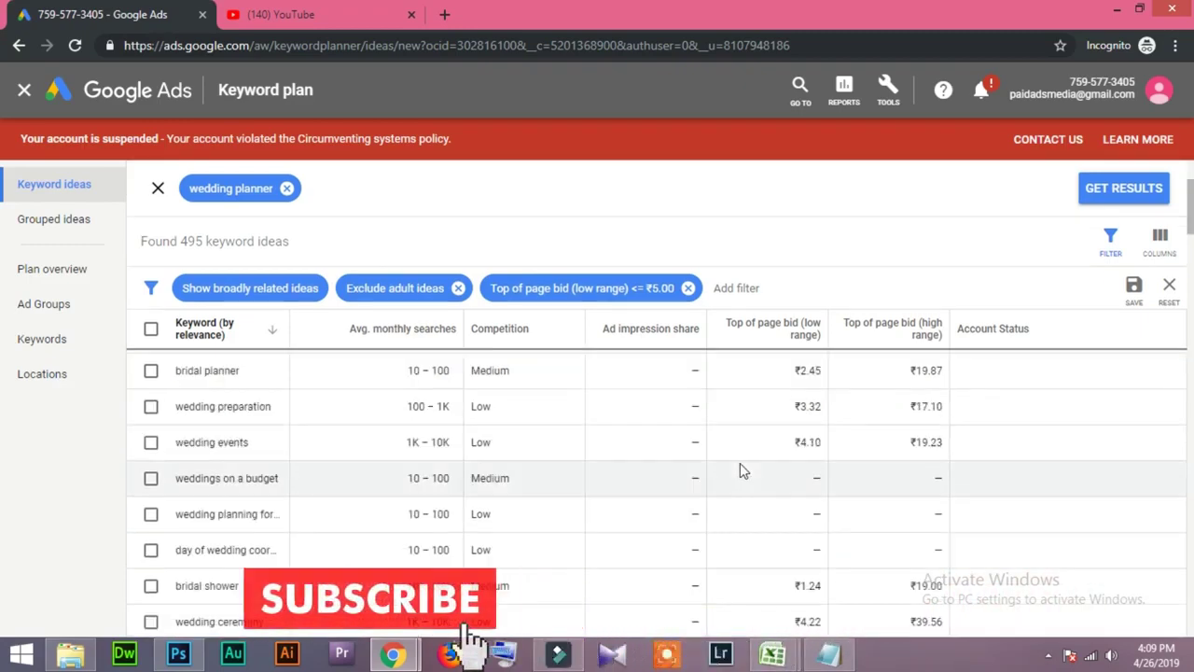
scroll(740, 469, down, 5)
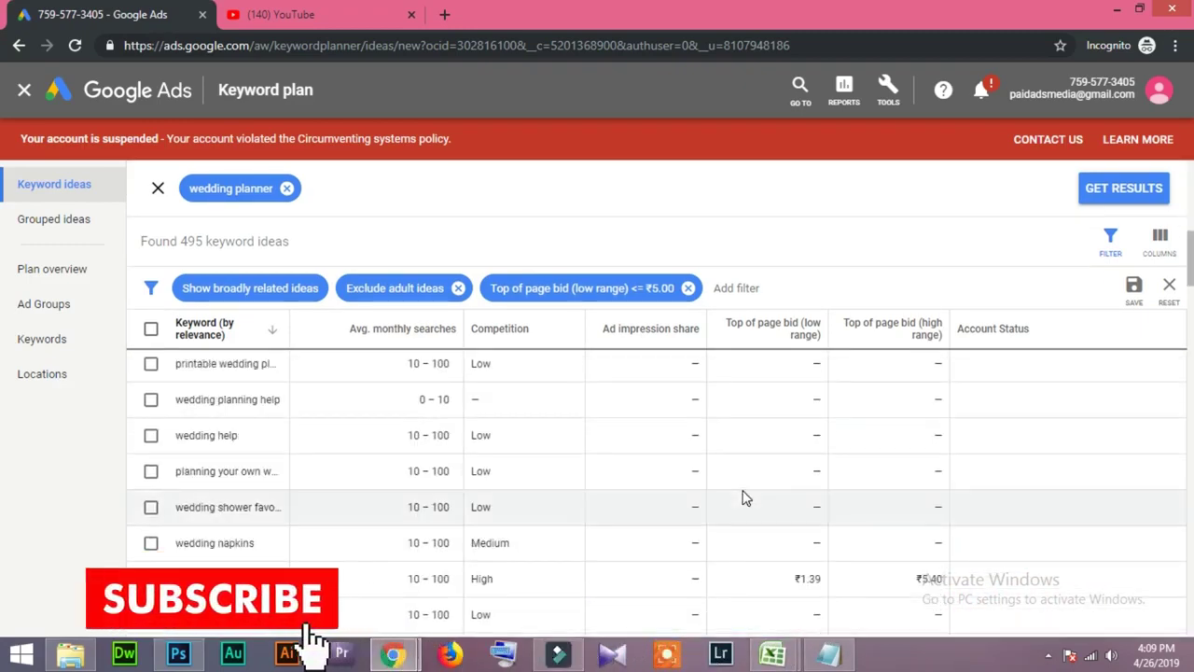
scroll(742, 497, up, 2)
scroll(742, 448, down, 10)
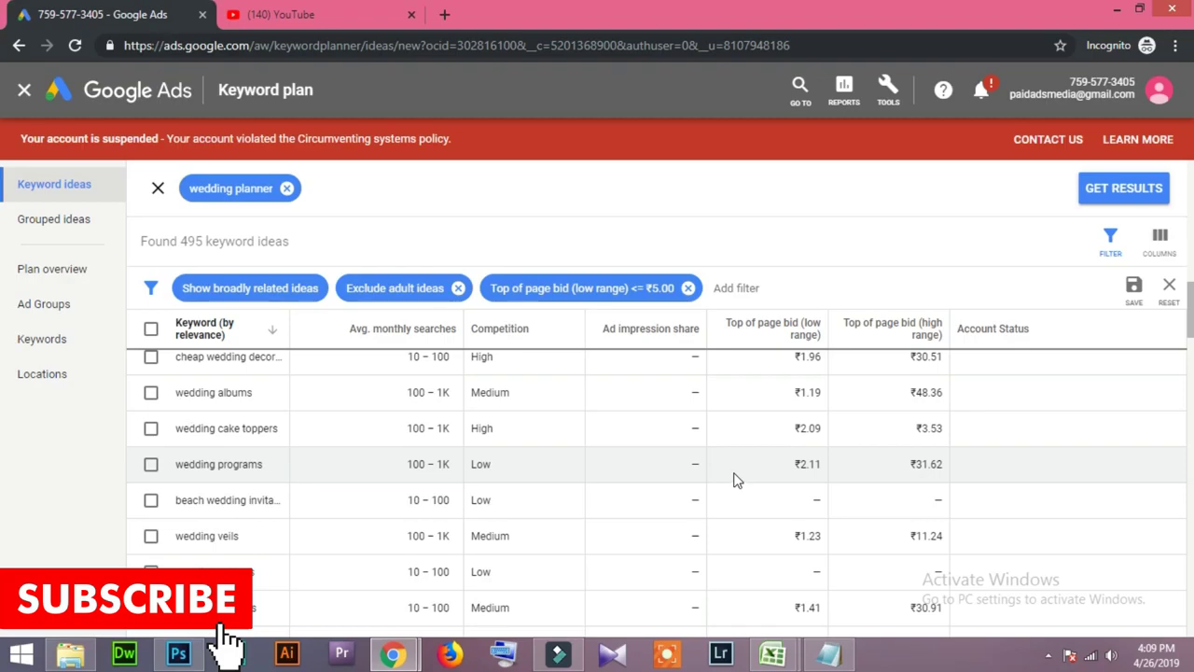
scroll(733, 480, down, 4)
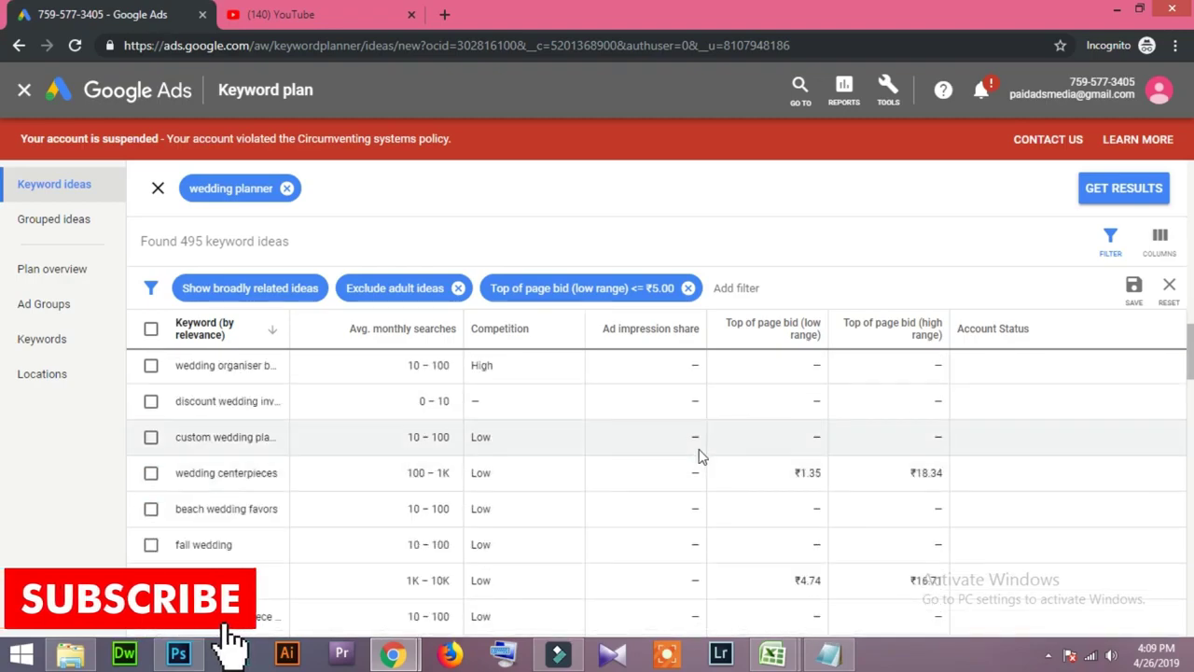
- Replace the ₹5 bid filter with a top of page bid (low range) <= ₹30 filter
click(687, 287)
click(548, 286)
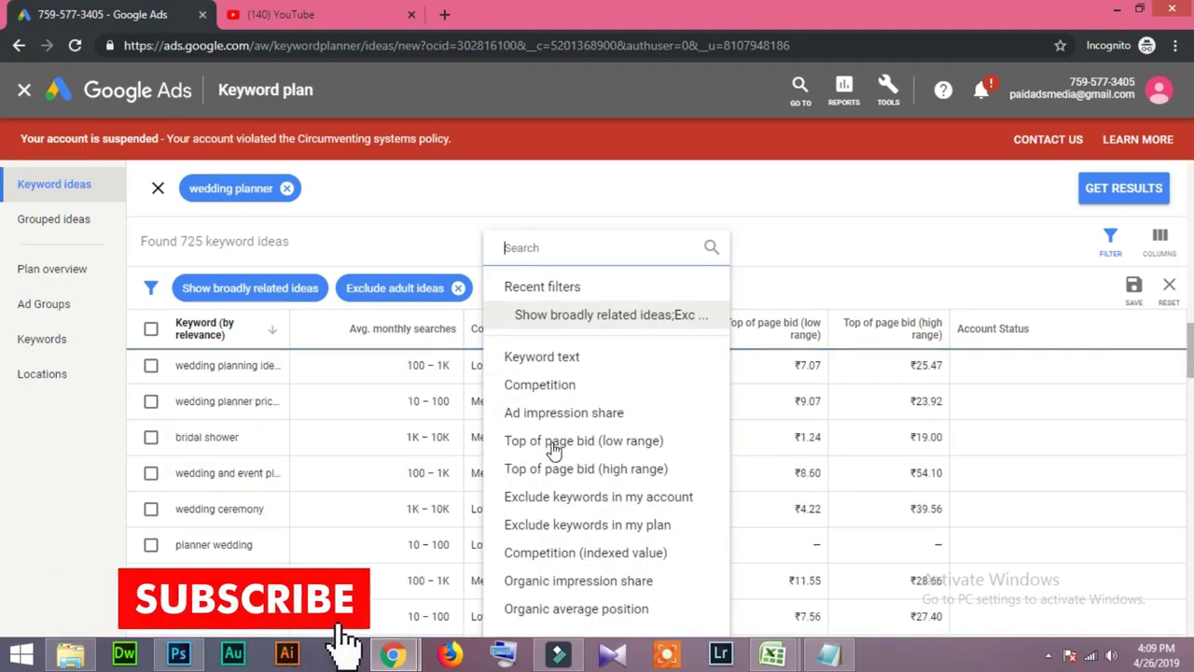
click(660, 445)
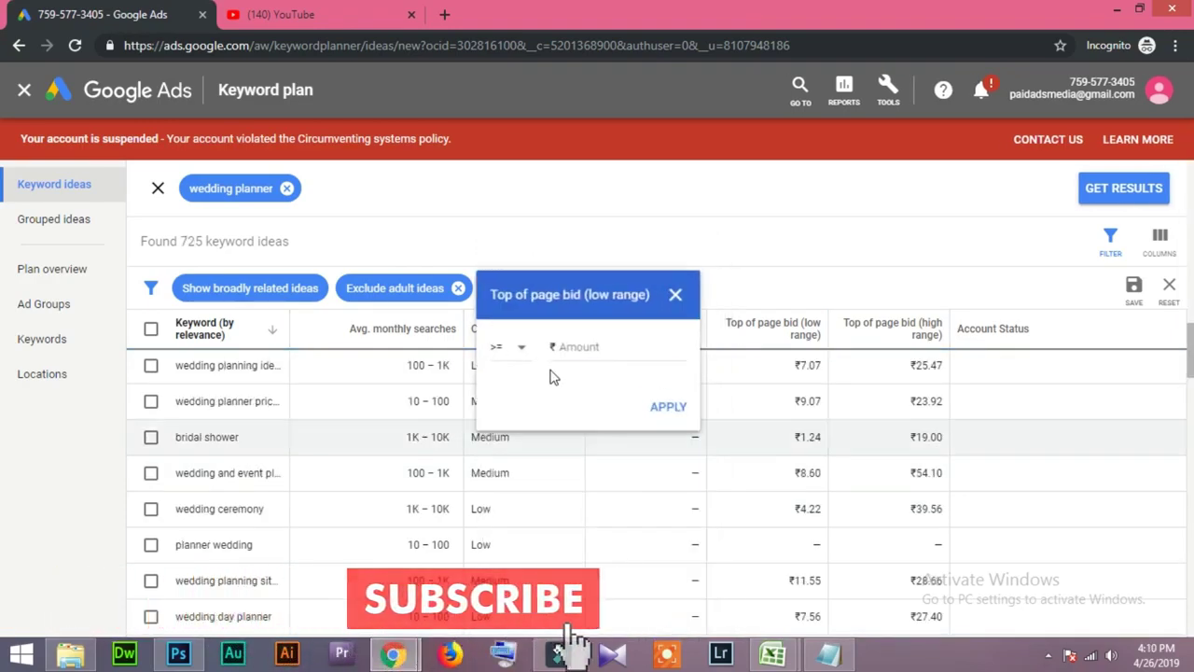
click(571, 347)
click(520, 347)
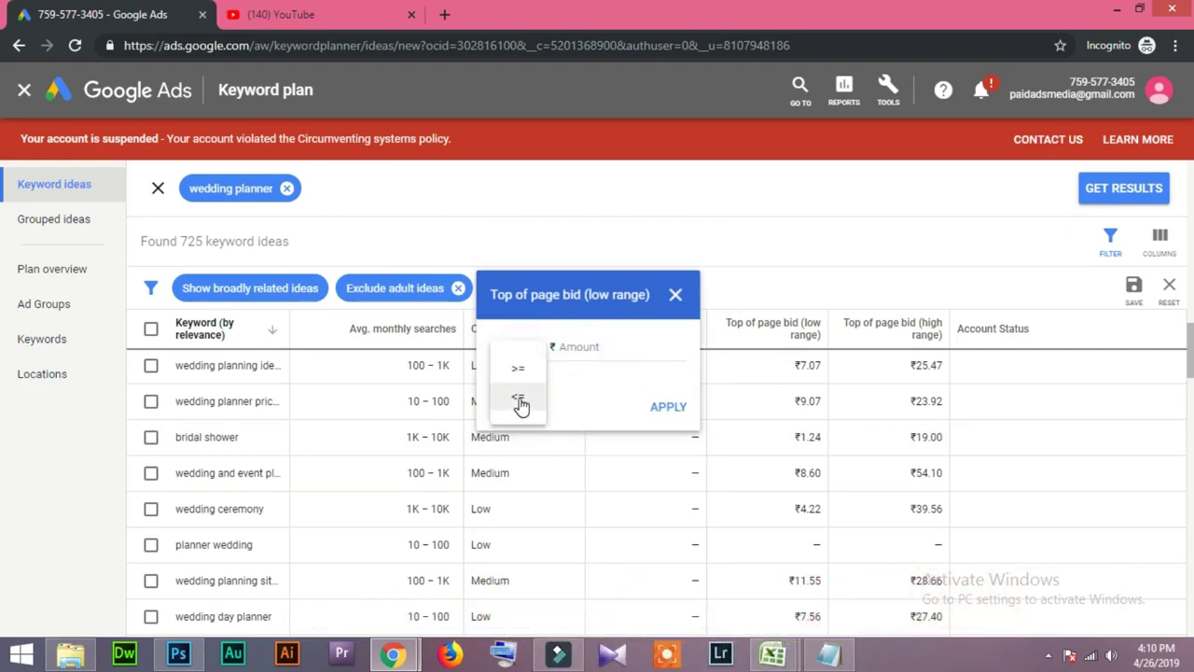
click(520, 403)
click(609, 346)
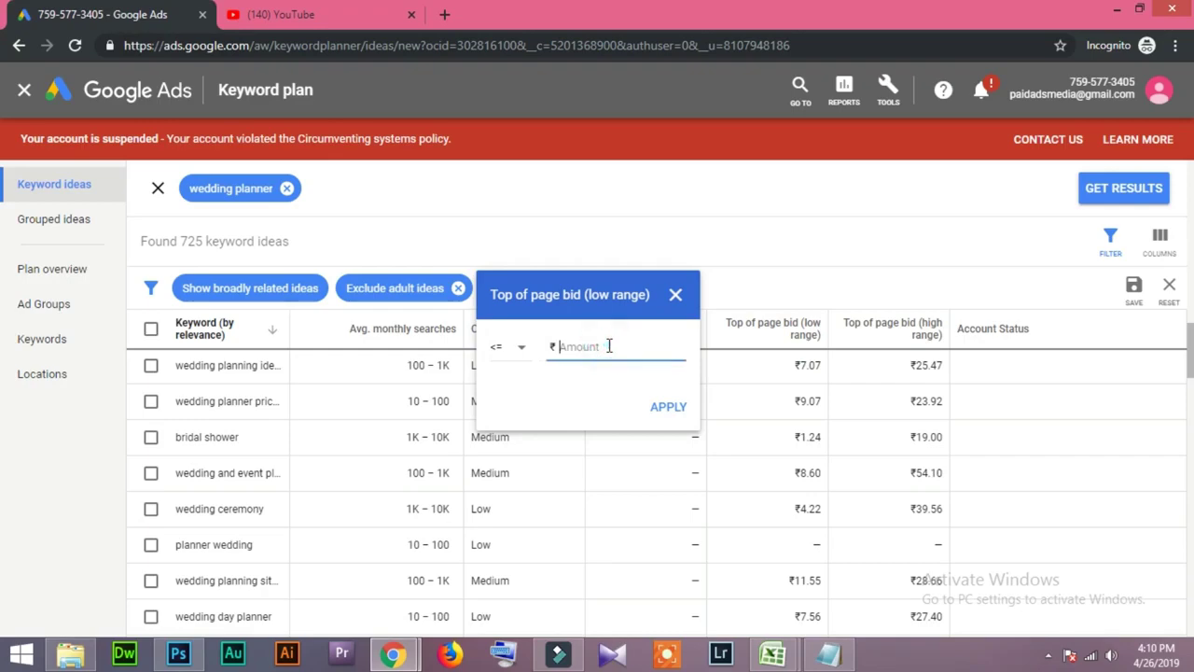
text(30)
click(670, 406)
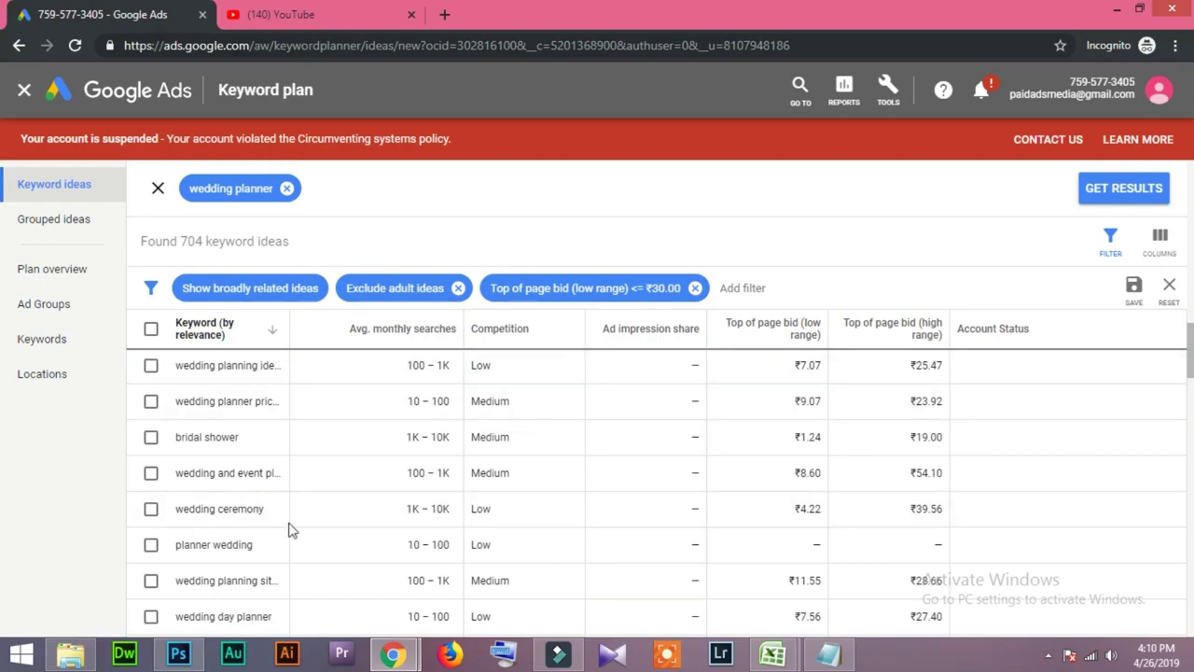
- Get the wedding planner results with the current filters and examine the low and high bids in the list
scroll(321, 526, down, 3)
scroll(328, 524, up, 6)
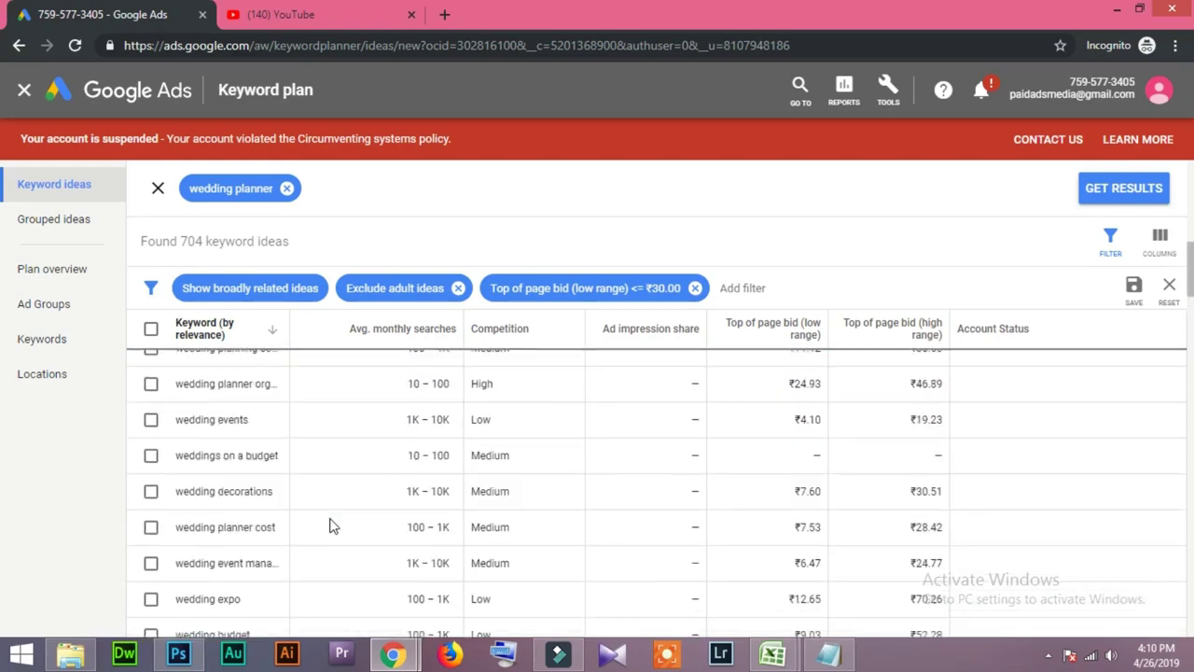
click(1092, 235)
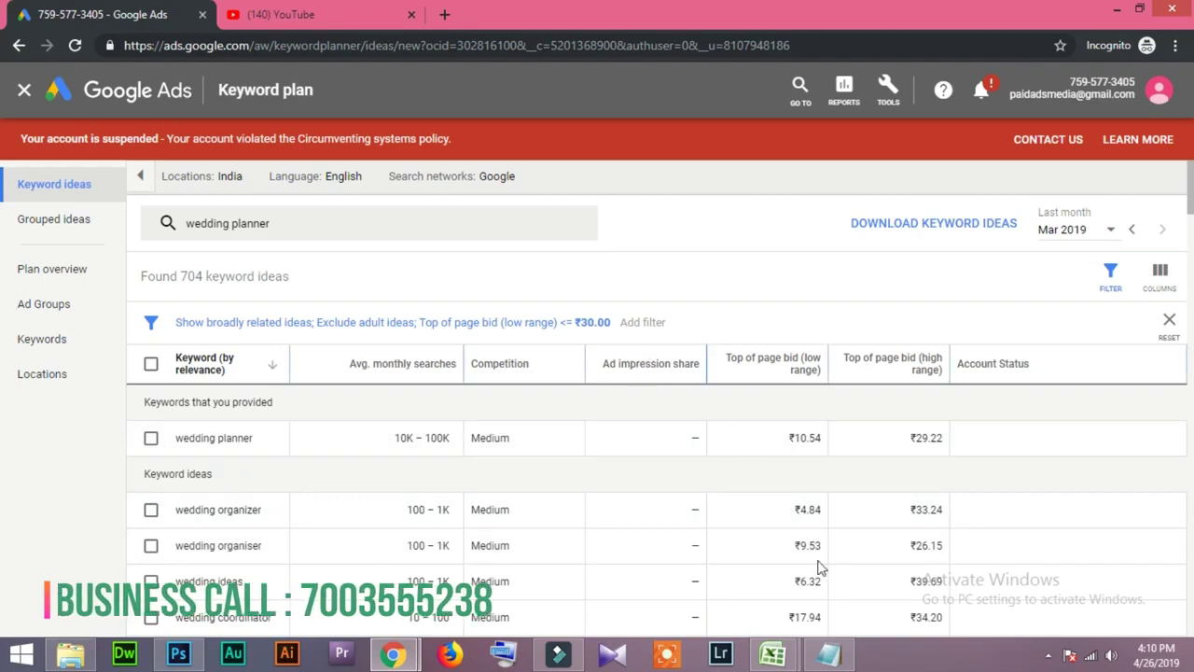
scroll(809, 571, down, 5)
scroll(808, 571, down, 3)
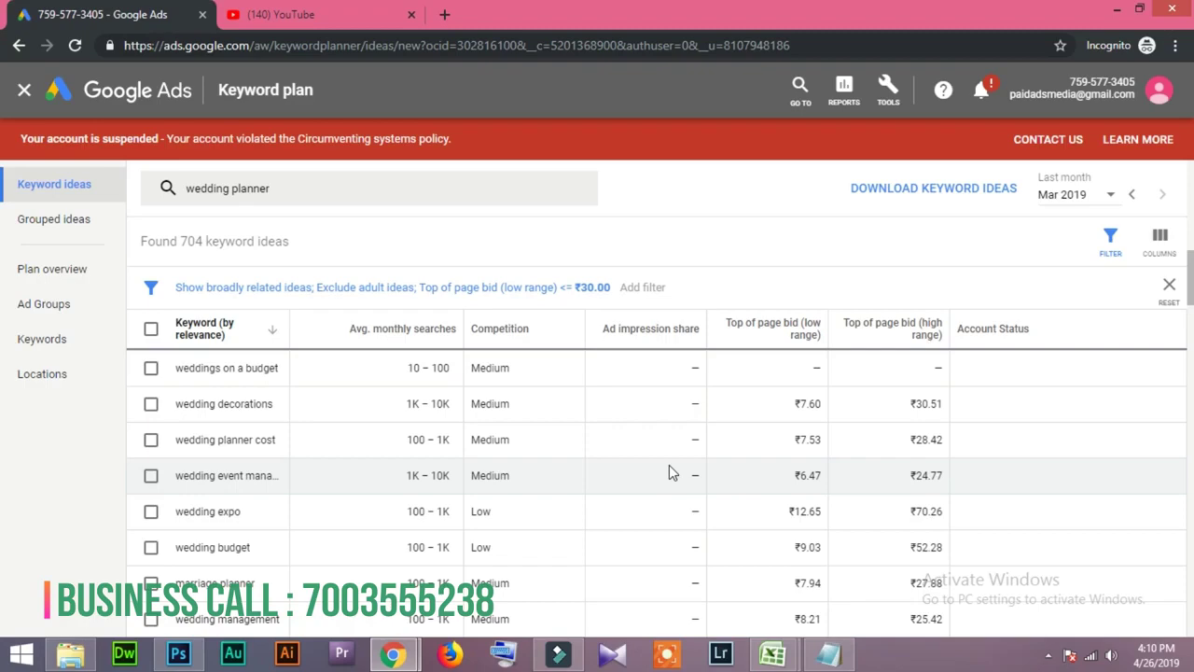
- Remove the top of page bid (low range) filter from the keyword ideas
click(648, 287)
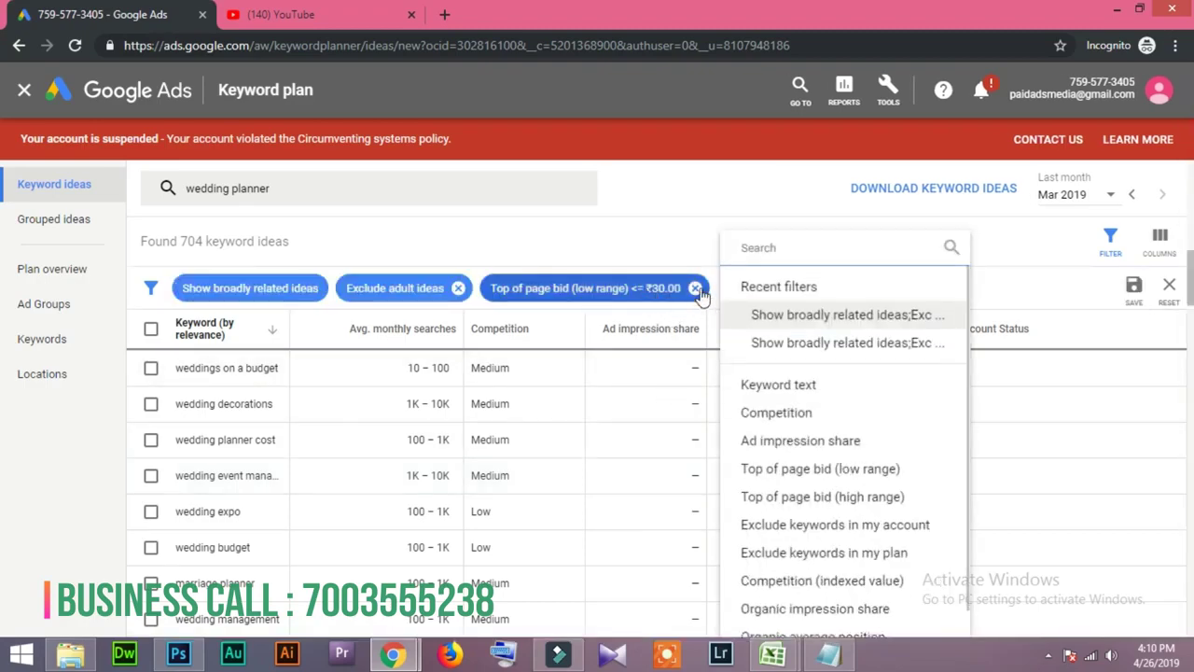
click(690, 317)
click(695, 287)
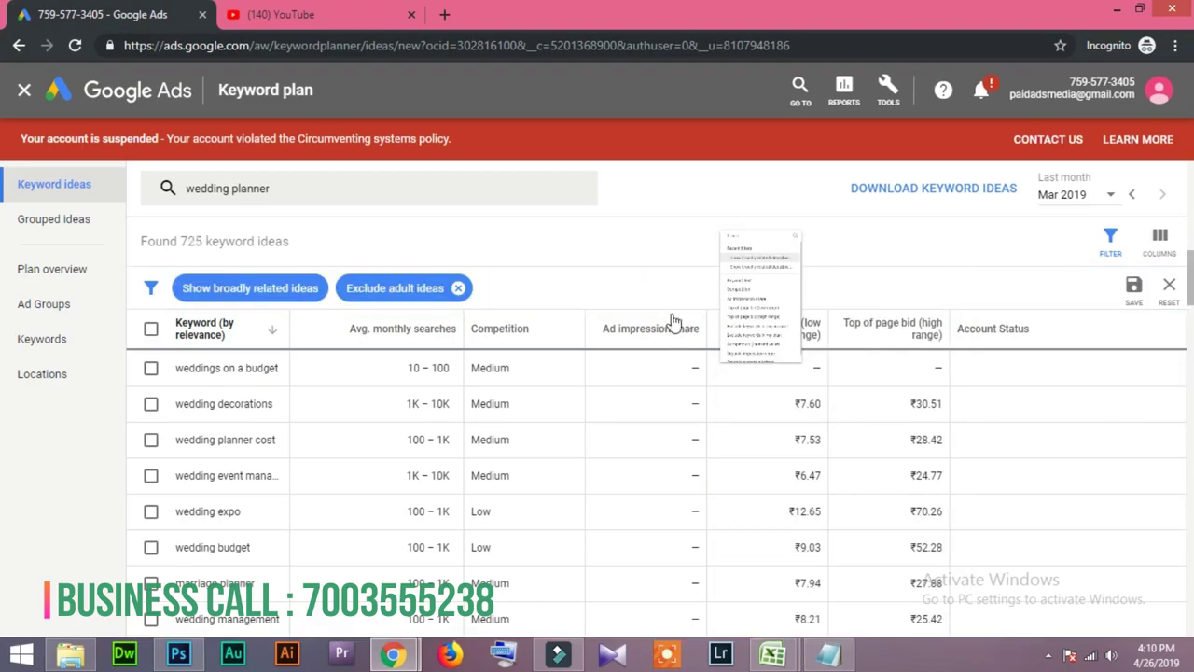
- Filter the keyword ideas to a top of page bid (high range) >= ₹300
click(558, 288)
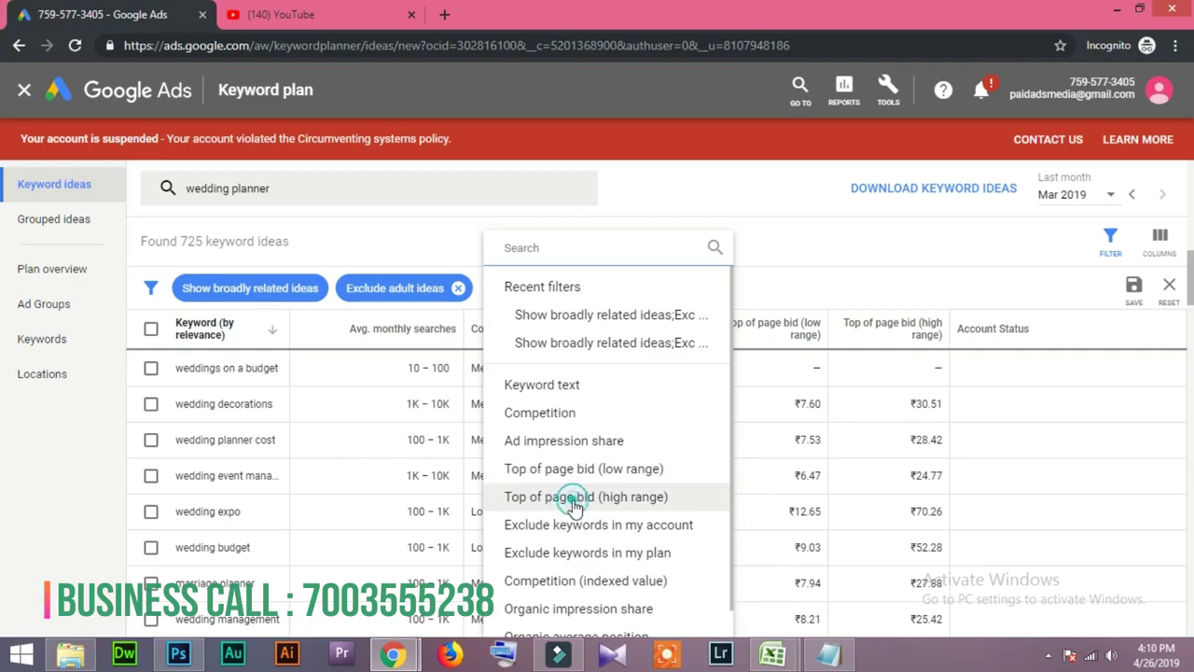
click(574, 498)
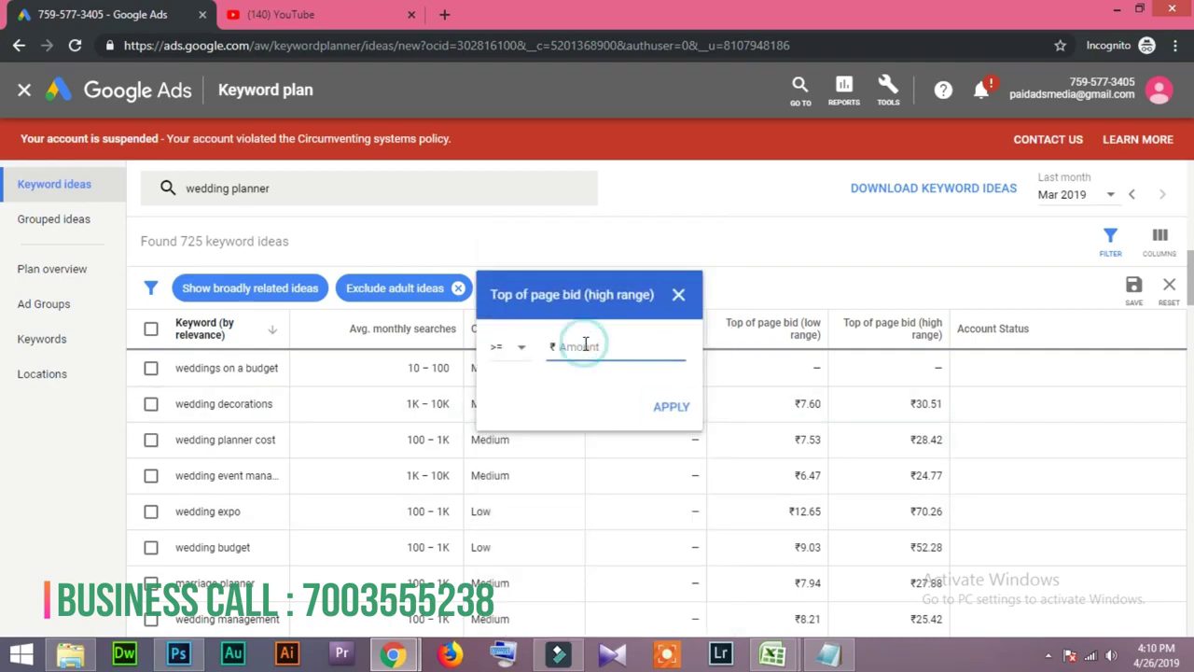
text(300)
click(679, 416)
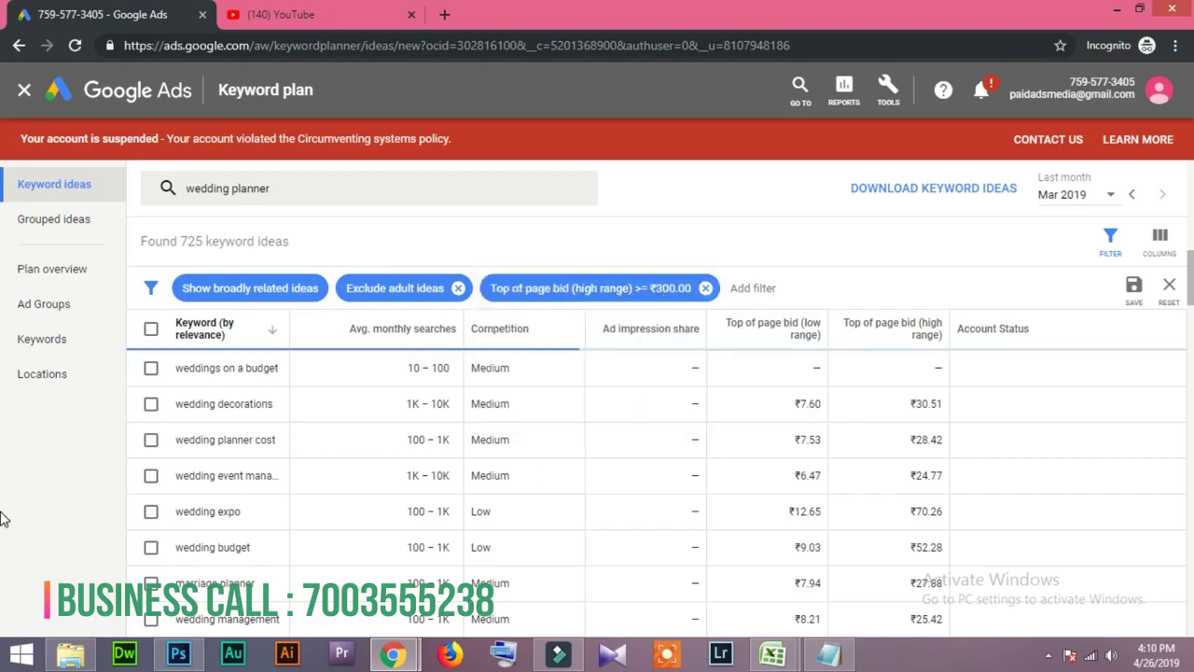